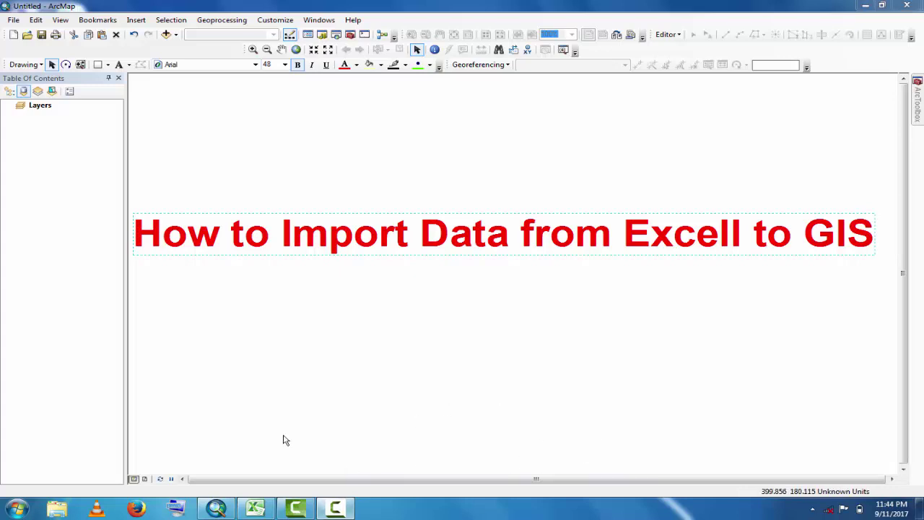
Step: Delete the stray text in Excel cell G12 of the tube-well table, then return to ArcMap
left_click(255, 509)
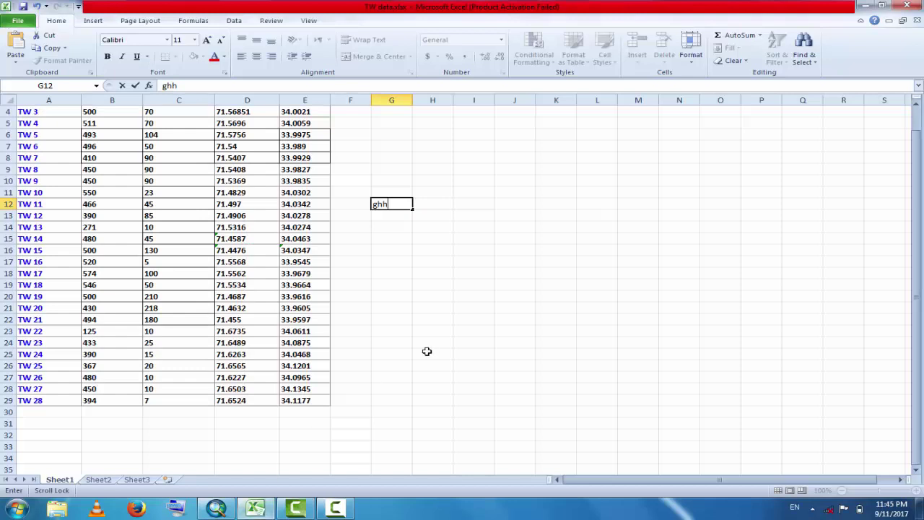
left_click(406, 307)
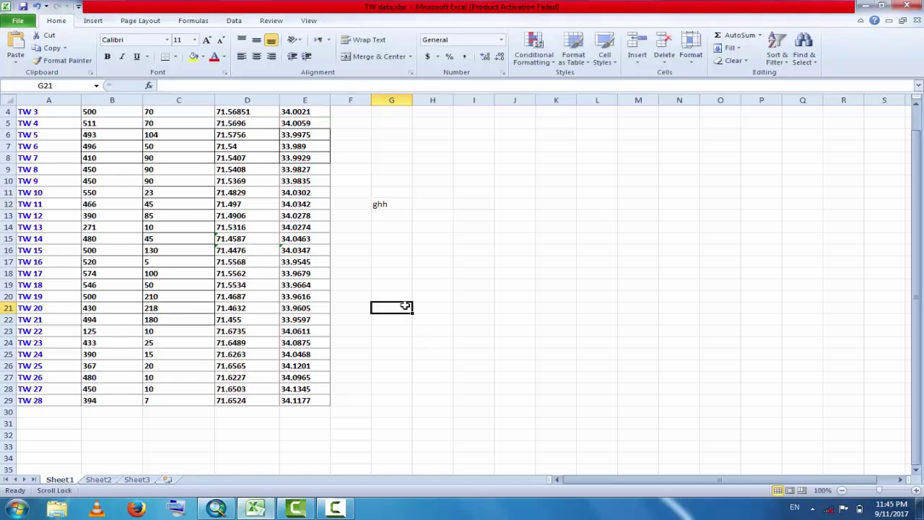
left_click(380, 204)
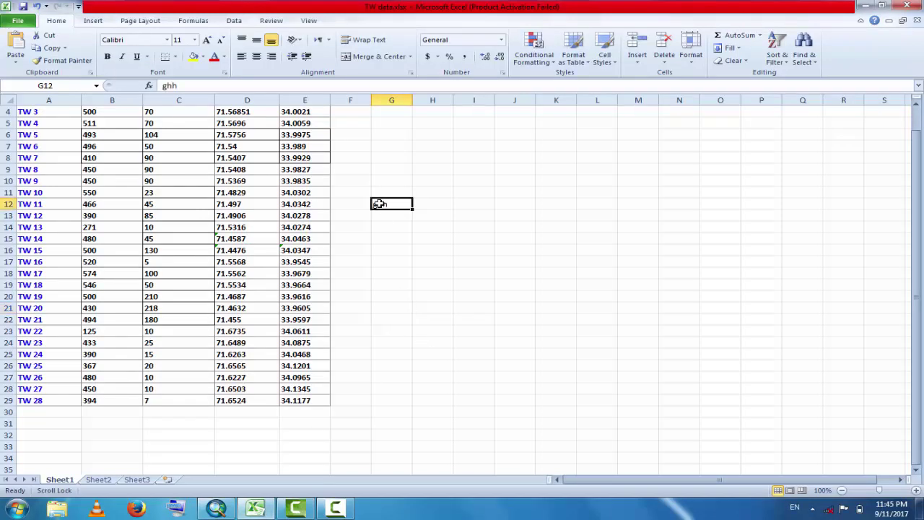
key("Delete")
left_click_drag(919, 158, 919, 143)
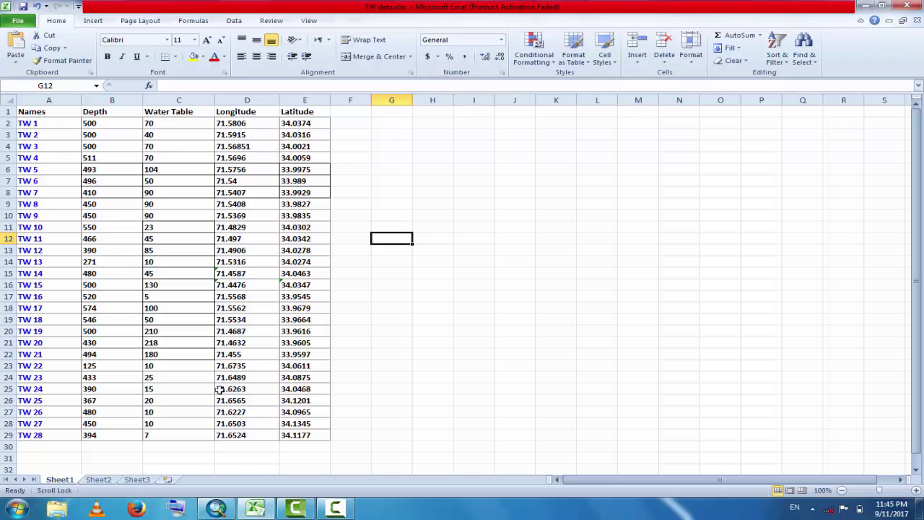
left_click(216, 508)
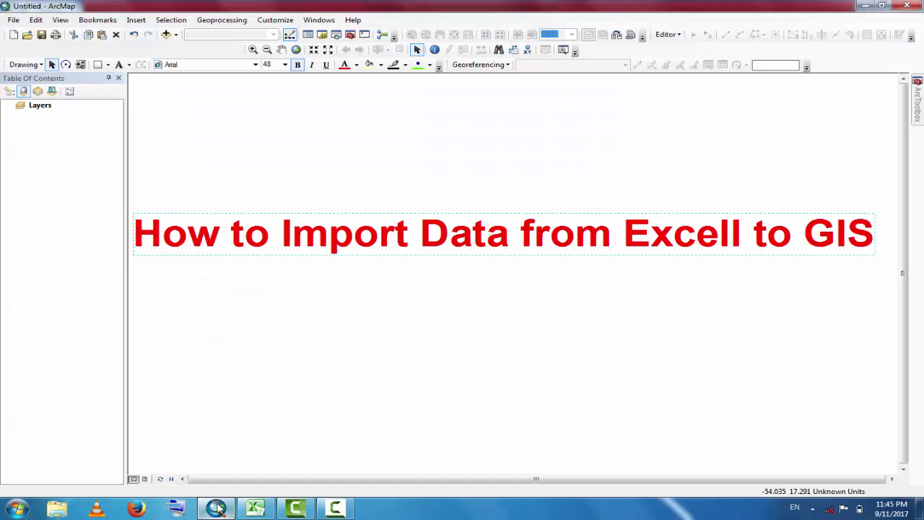
Step: Delete the map's title text and open the Add XY Data dialog from File > Add Data
right_click(375, 233)
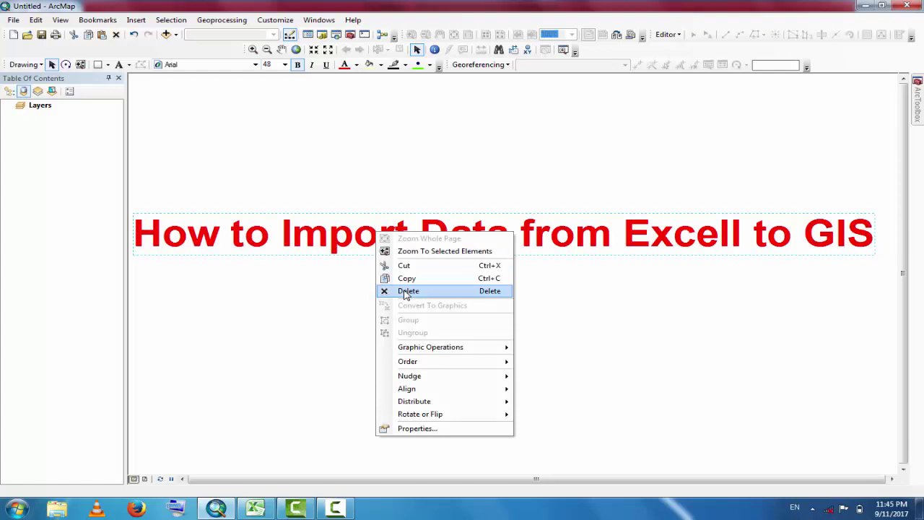
left_click(407, 291)
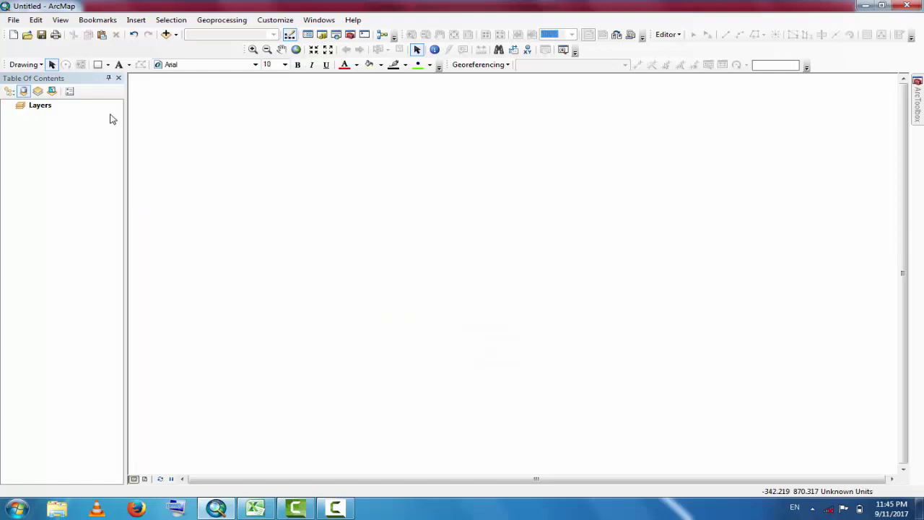
left_click(12, 22)
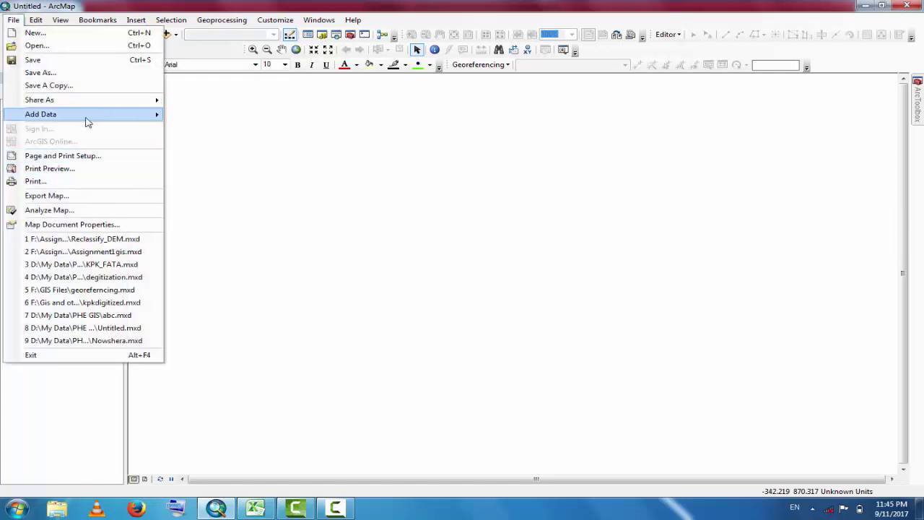
mouse_move(87, 122)
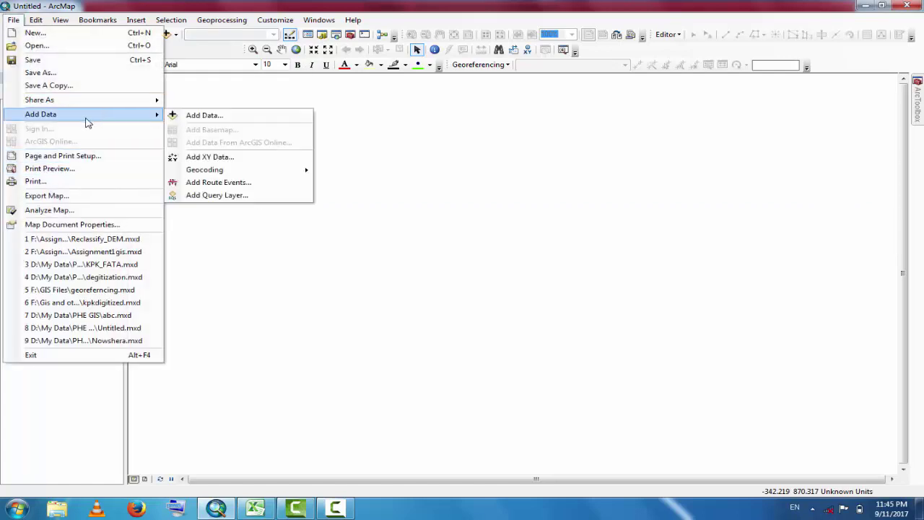
left_click(206, 157)
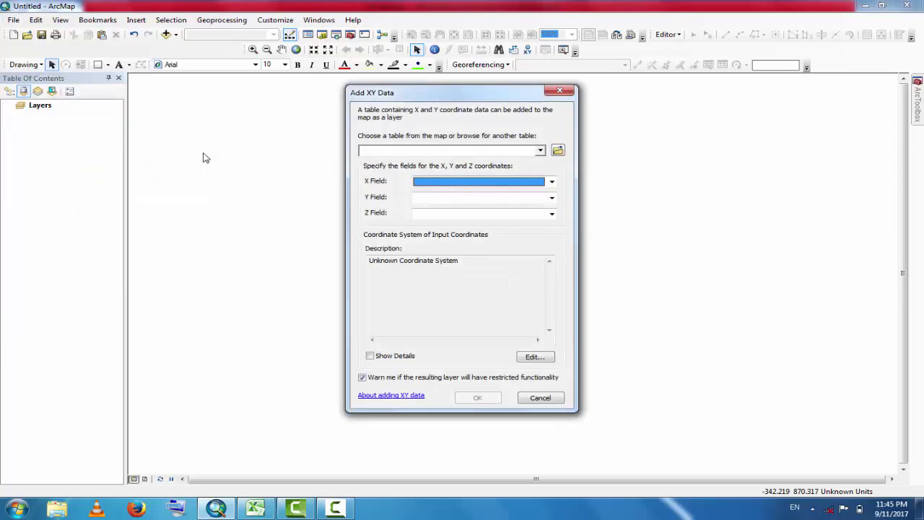
Step: Use Sheet1$ from the Desktop's TW data.xlsx as the XY table, Longitude as X, Latitude as Y
left_click(559, 152)
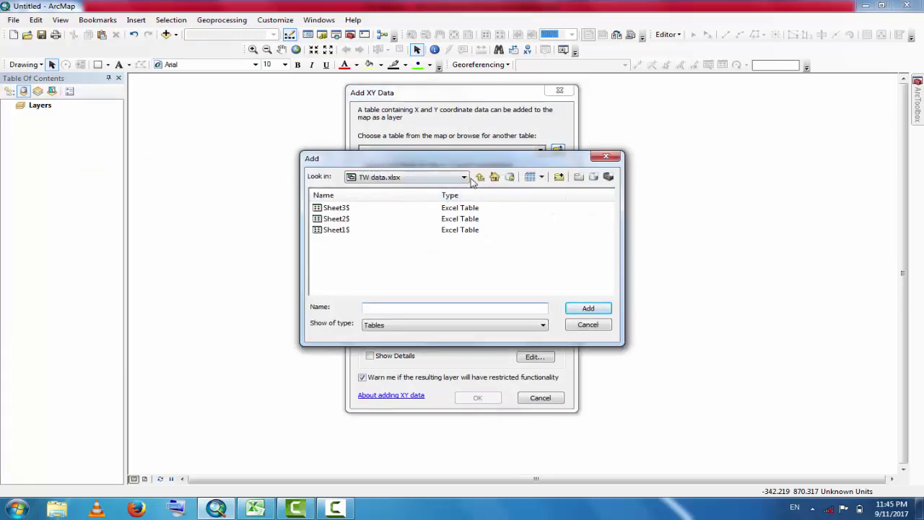
left_click(480, 178)
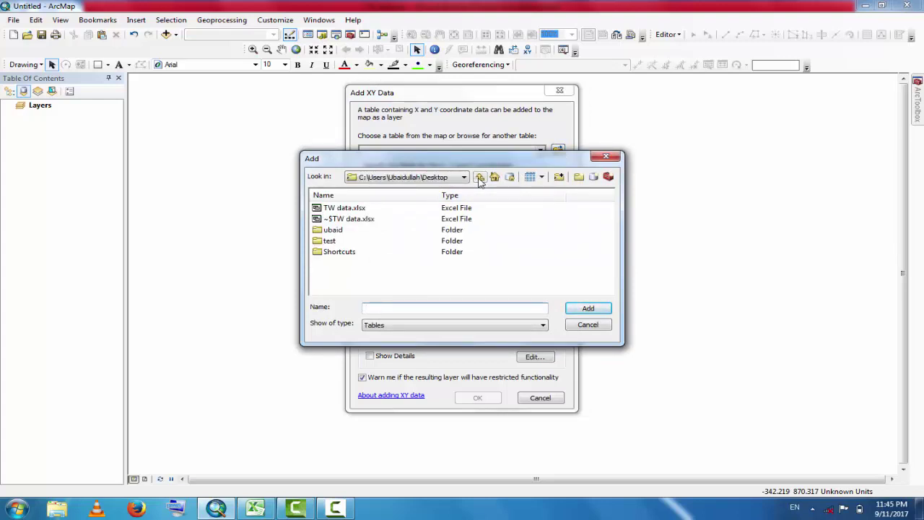
left_click(352, 211)
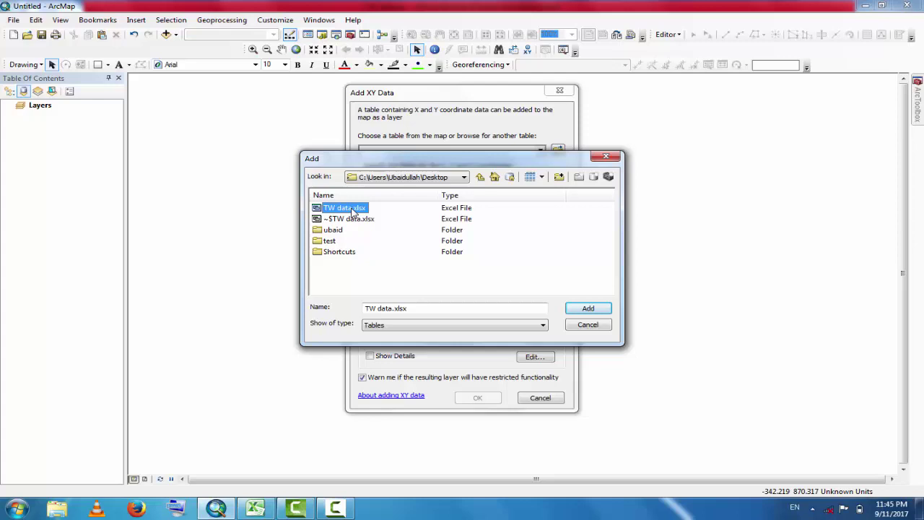
left_click(590, 309)
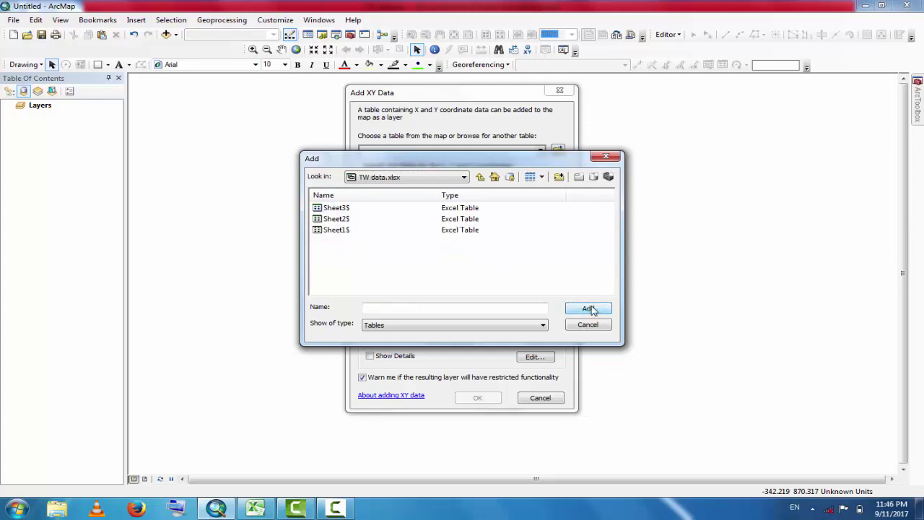
left_click(340, 231)
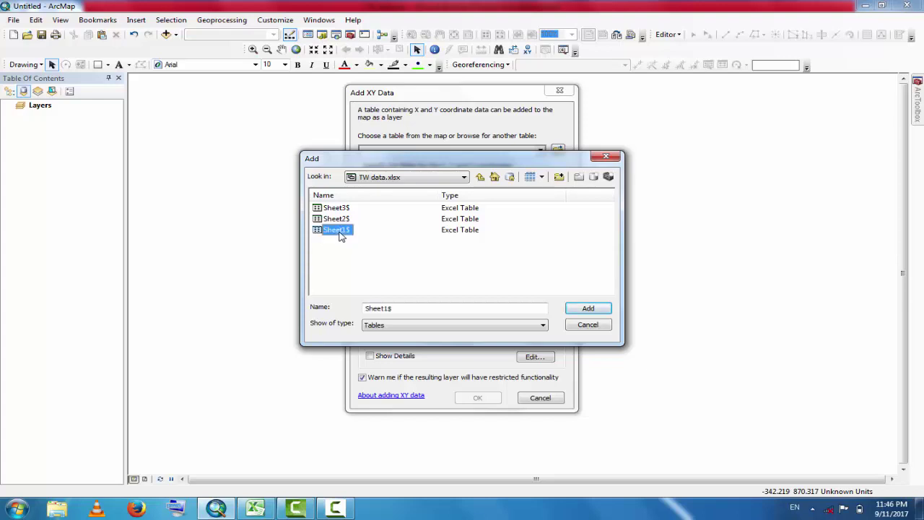
left_click(587, 309)
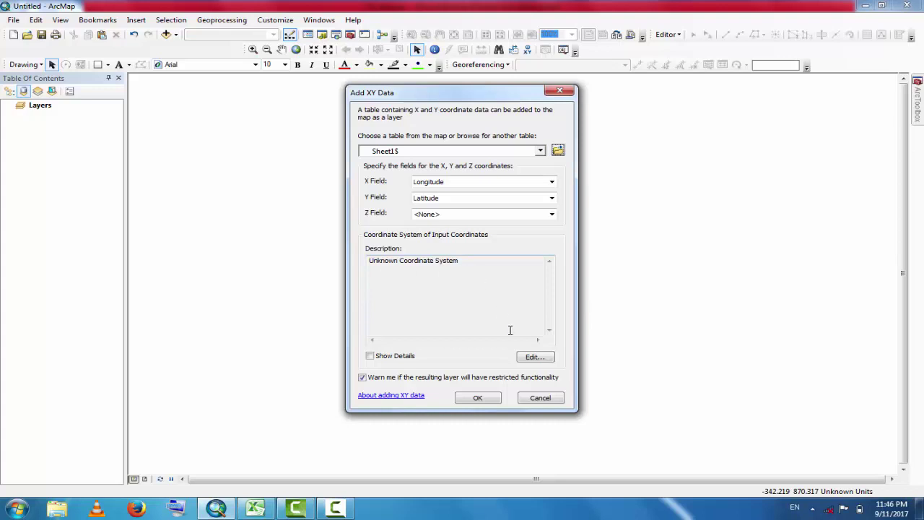
Step: Set the input coordinate system to GCS_WGS_1984 and create the XY point layer
left_click(528, 359)
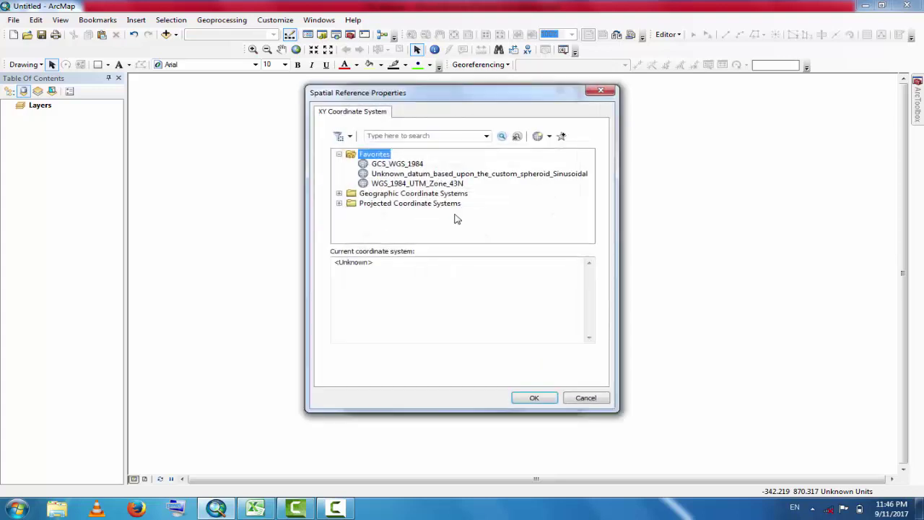
left_click(396, 166)
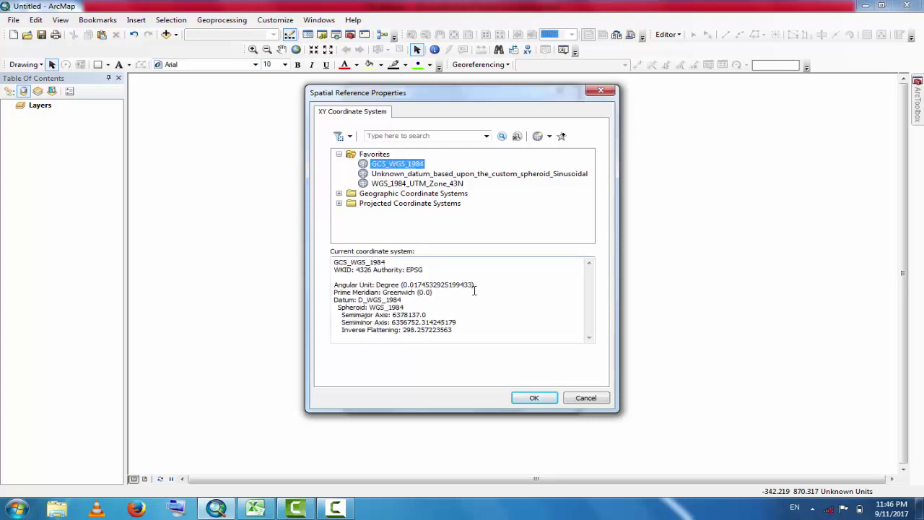
left_click(527, 399)
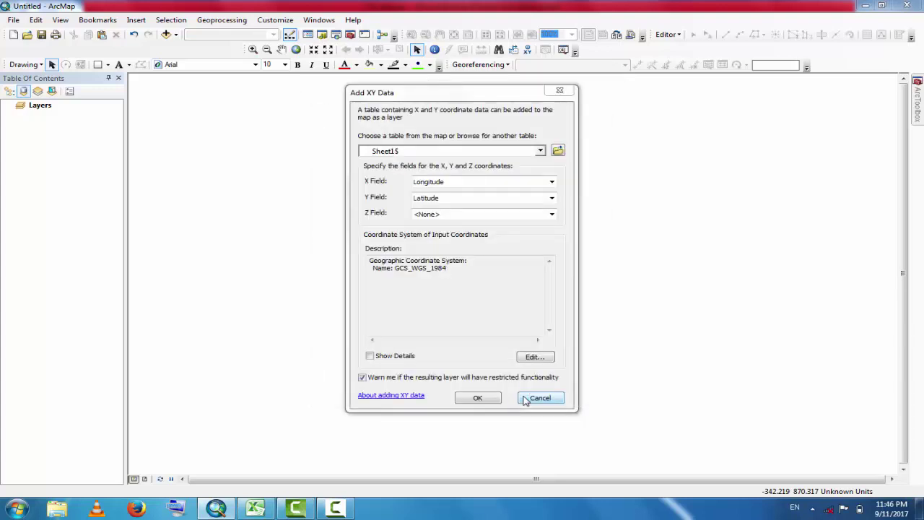
left_click(478, 398)
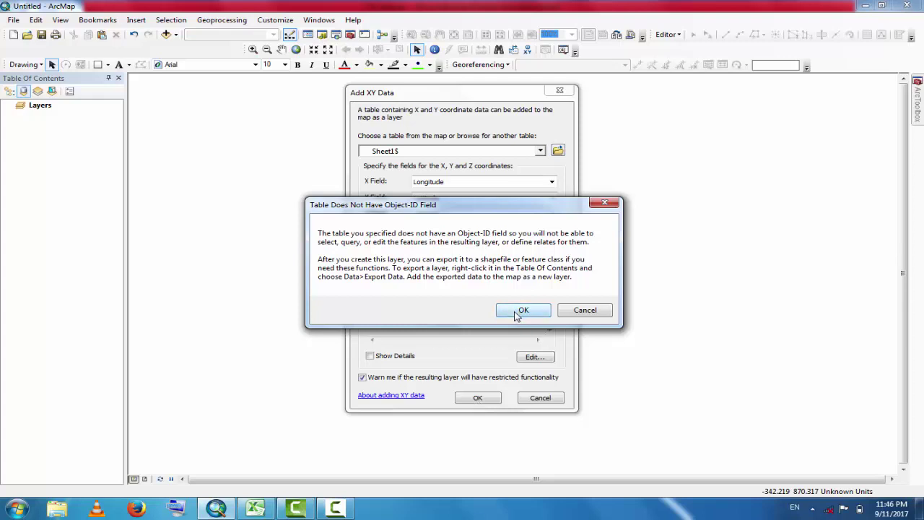
left_click(518, 312)
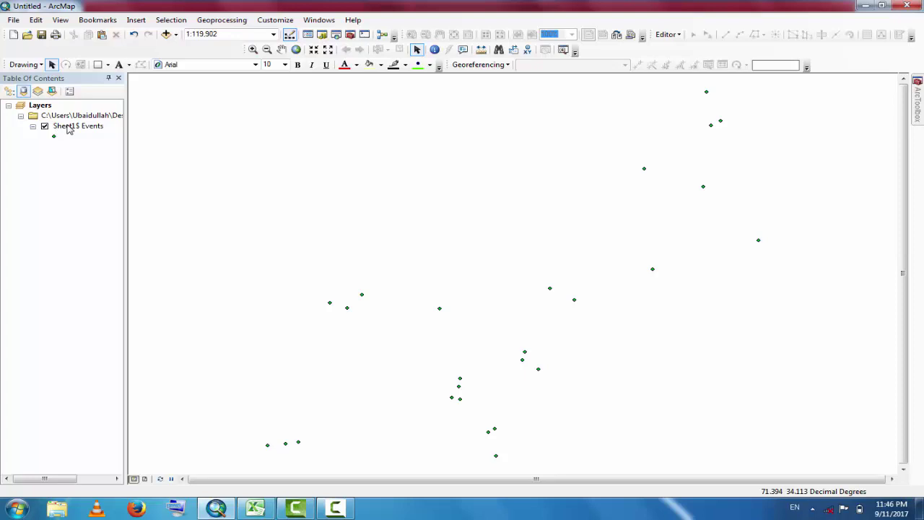
right_click(69, 128)
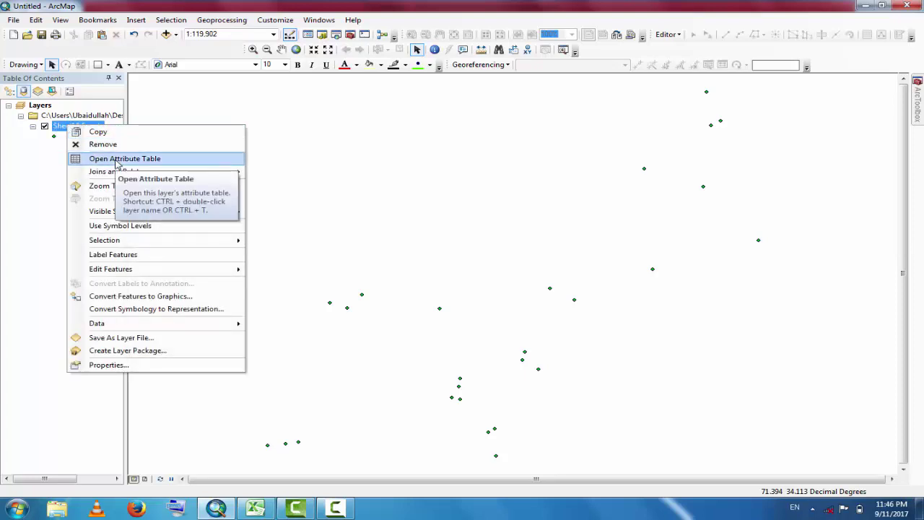
left_click(116, 159)
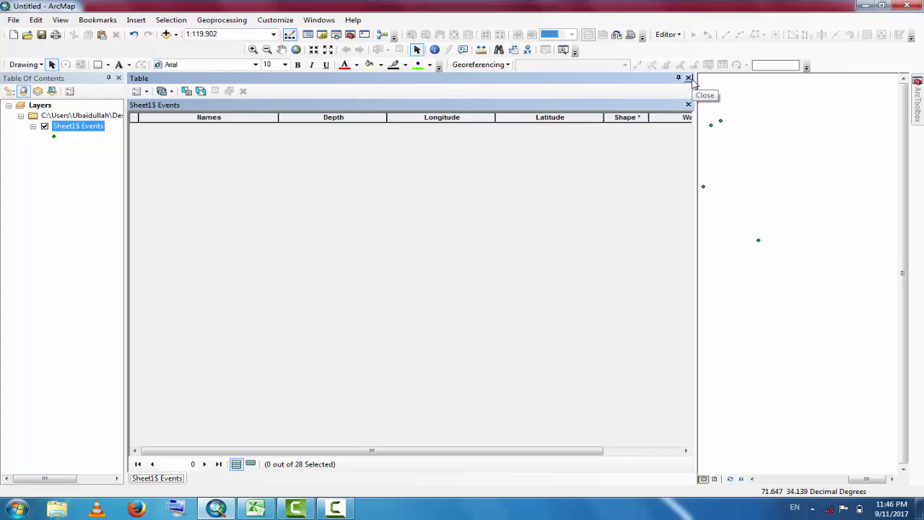
Step: Export the Sheet1$ Events points to a TW_data shapefile on the Desktop and add it to the map
left_click(690, 79)
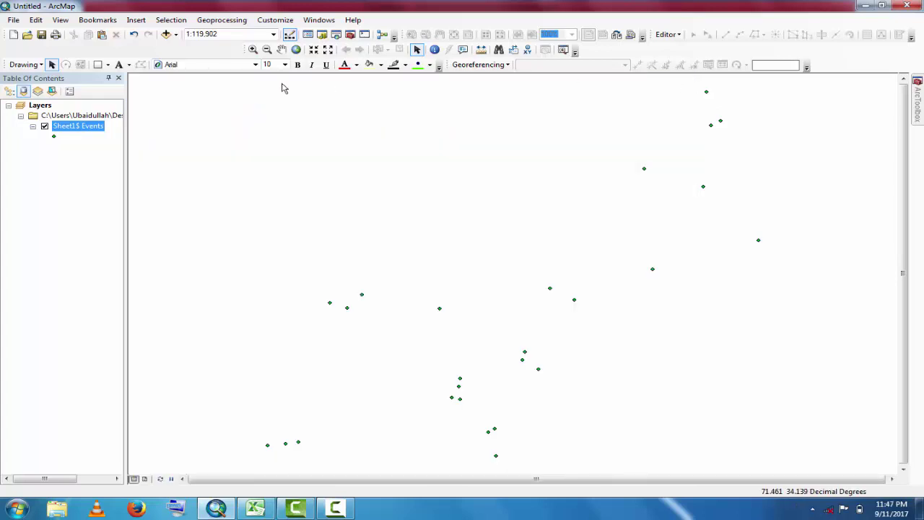
right_click(70, 130)
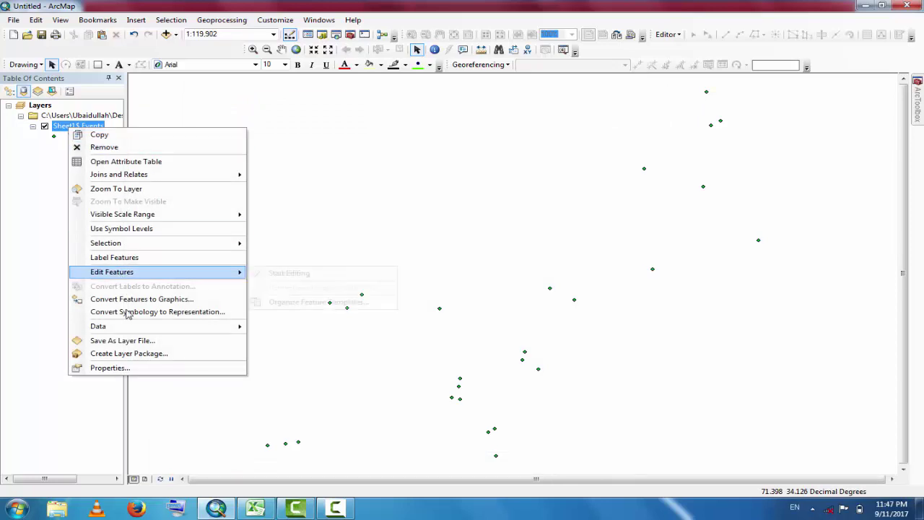
mouse_move(128, 325)
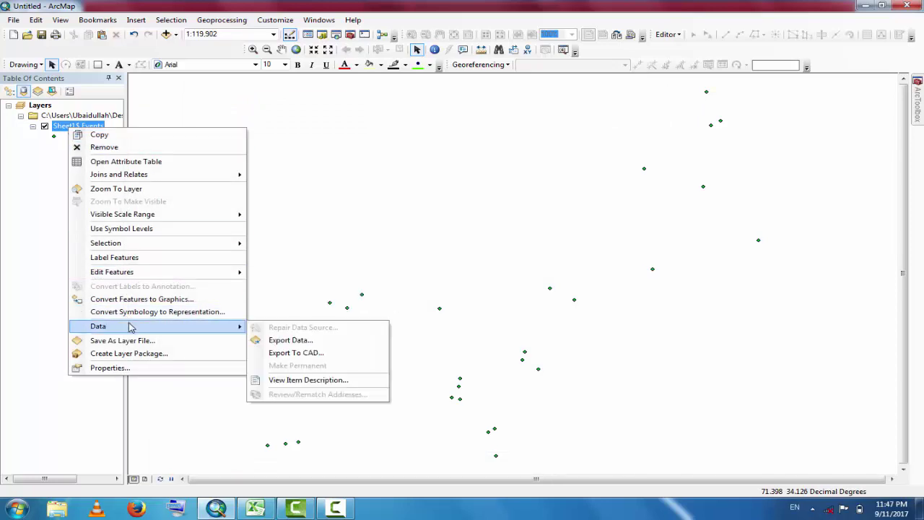
left_click(281, 342)
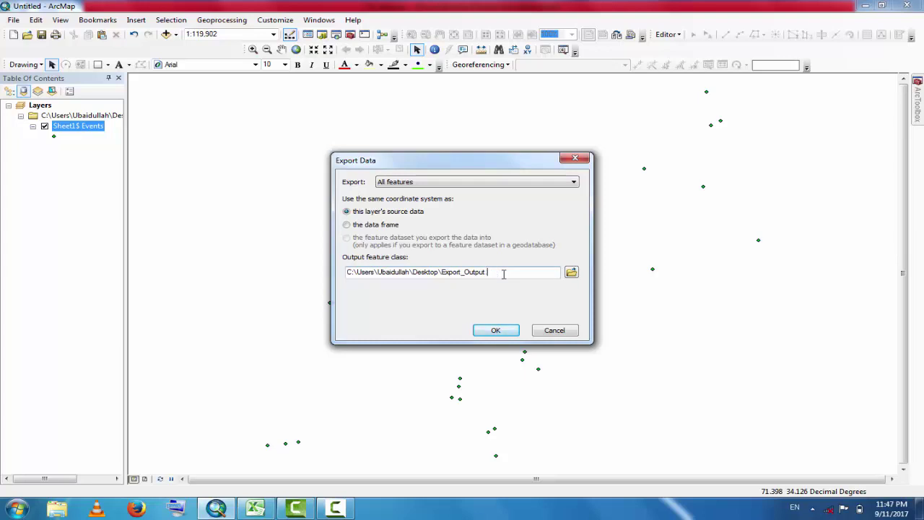
key("BackSpace")
key("BackSpace")
key("BackSpace")
type("TW_data")
left_click(504, 331)
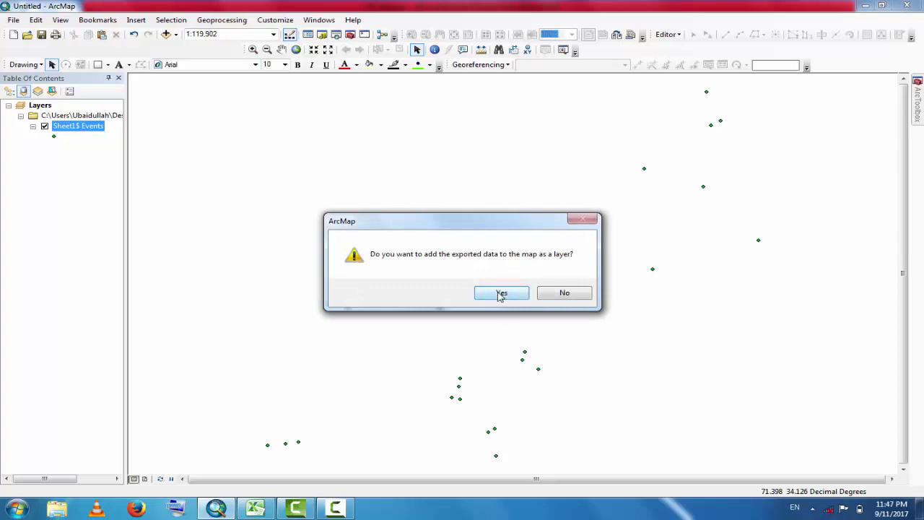
left_click(500, 294)
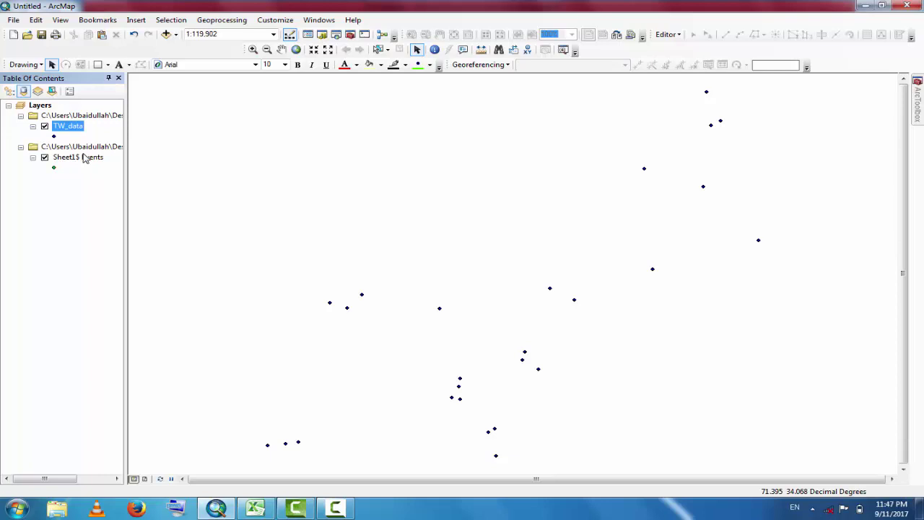
Step: Remove the original Sheet1$ Events layer from the map
left_click(85, 159)
right_click(85, 158)
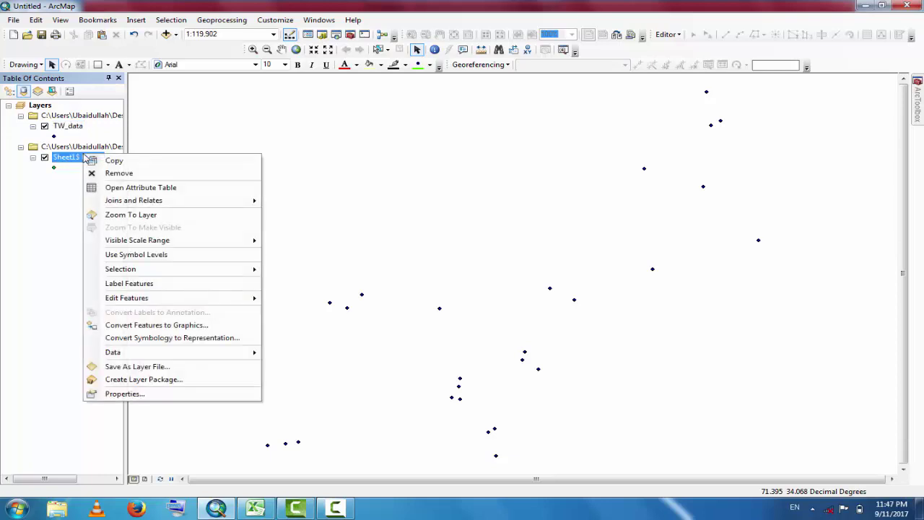
left_click(134, 176)
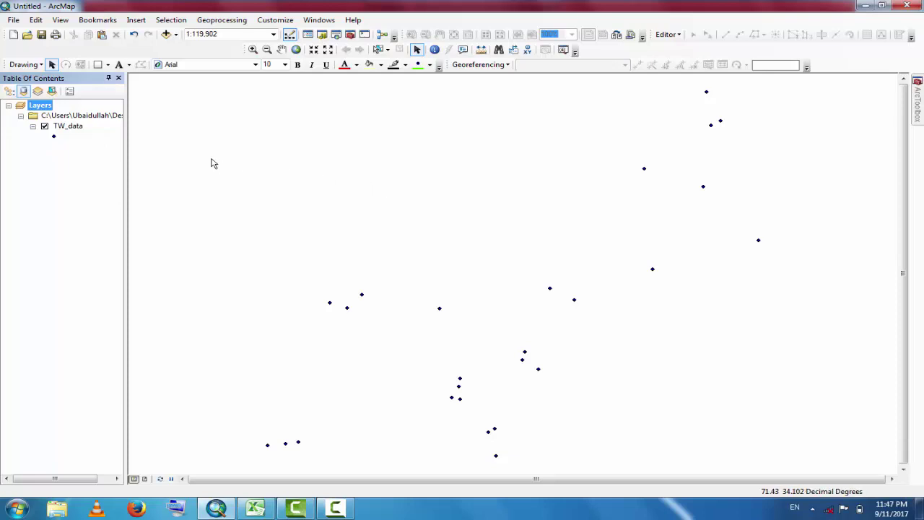
Step: Give the TW_data points a Circle 1 symbol in Mars Red
left_click(54, 137)
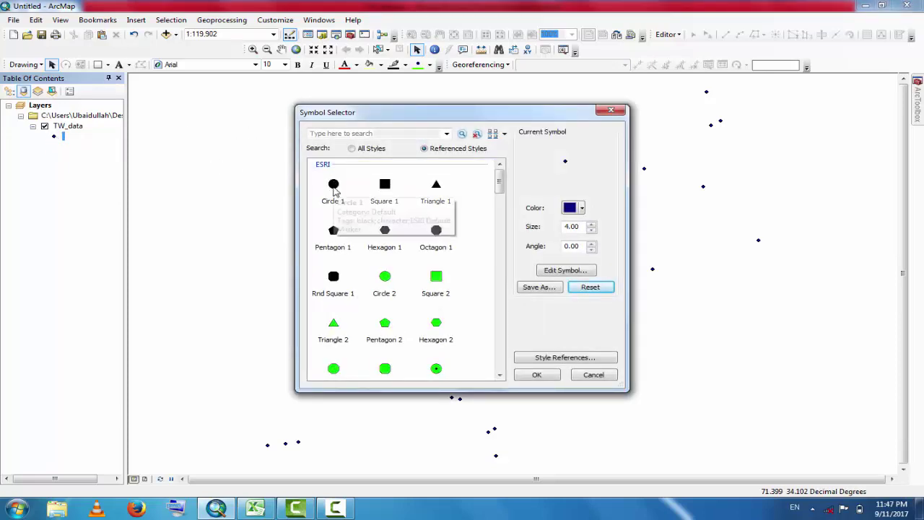
left_click(330, 188)
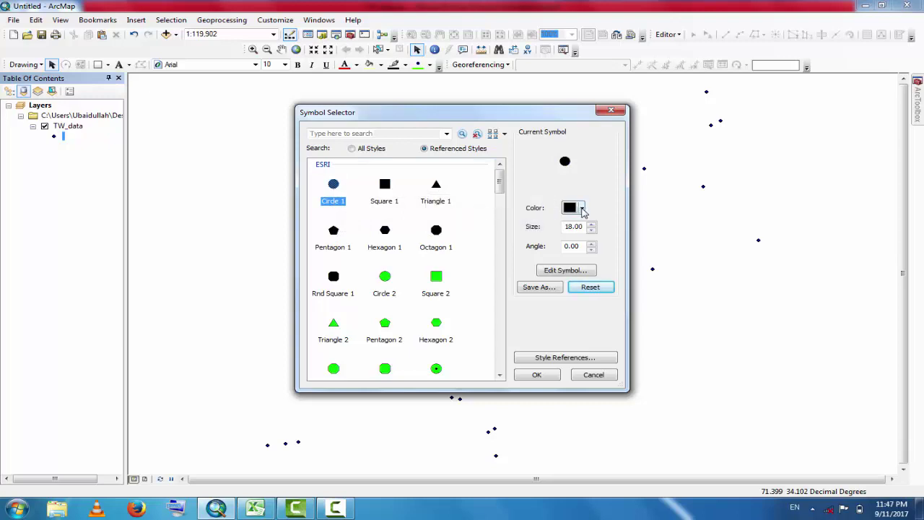
left_click(581, 208)
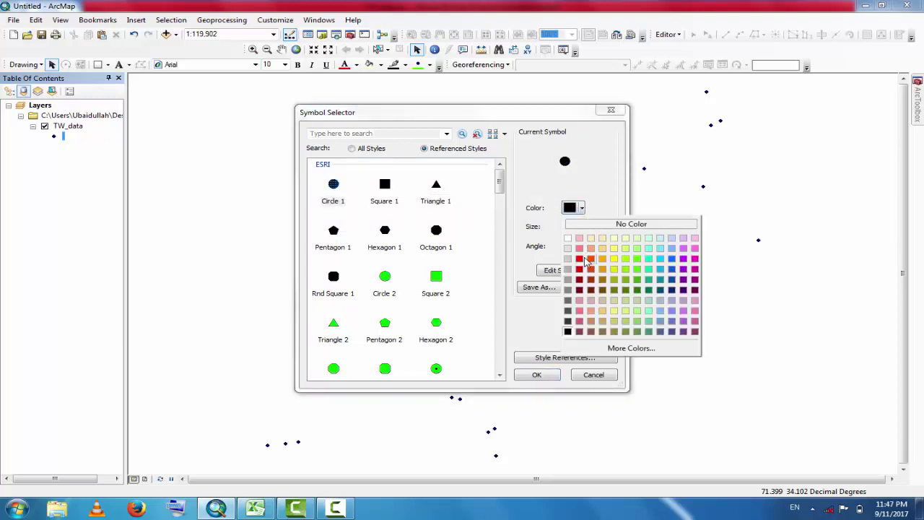
left_click(580, 260)
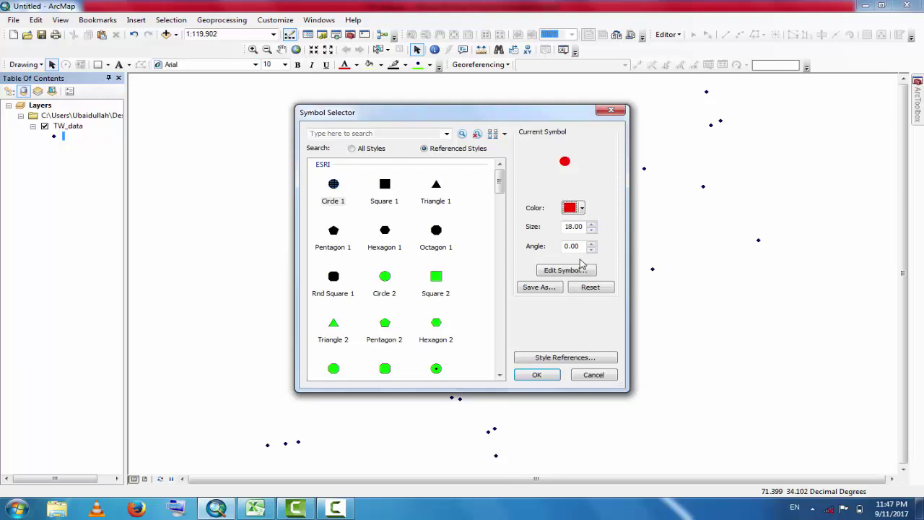
left_click(536, 375)
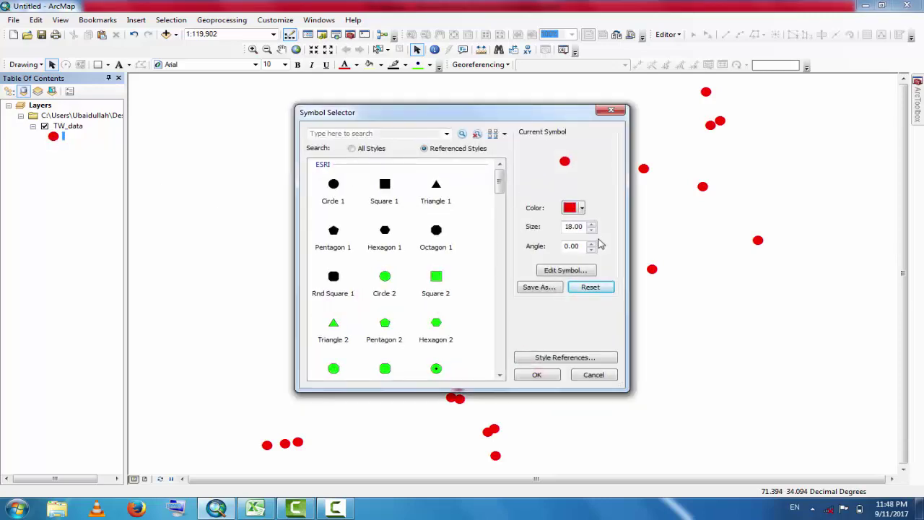
Step: Reduce the TW_data point symbol size to 11
left_click(592, 230)
left_click(592, 229)
left_click(591, 229)
left_click(592, 230)
left_click(592, 230)
left_click(591, 229)
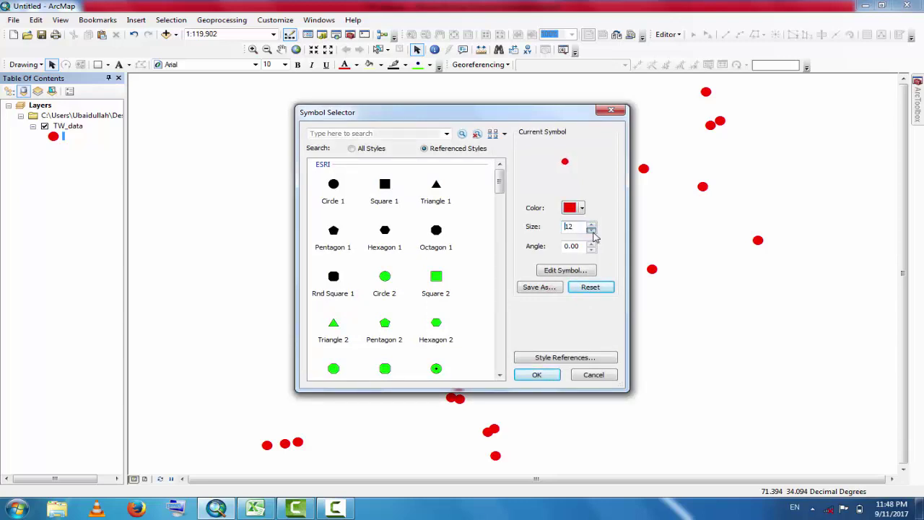
left_click(592, 230)
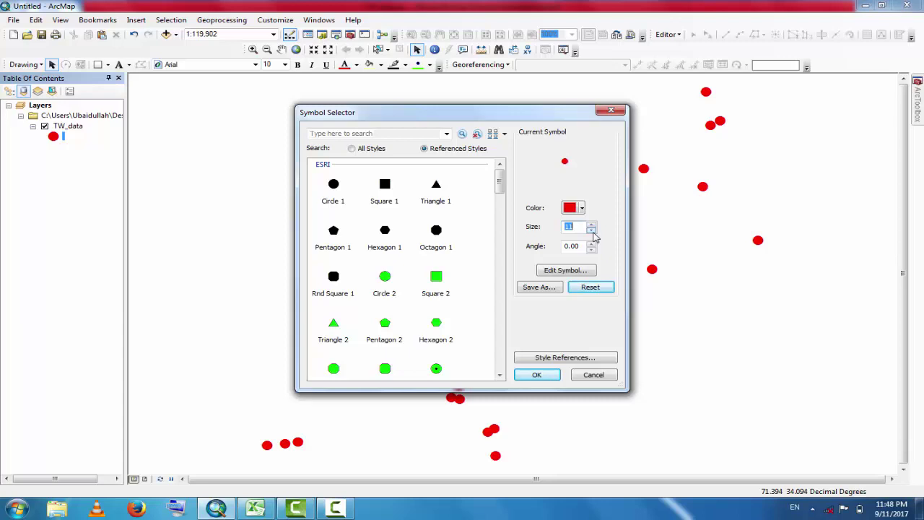
left_click(530, 379)
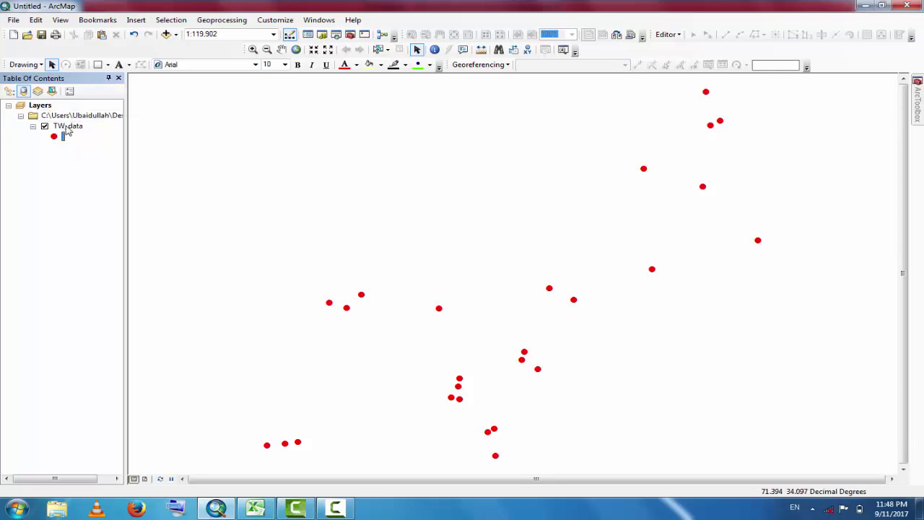
Step: Turn on Label Features for the TW_data layer to show names TW 1 to TW 28
right_click(68, 127)
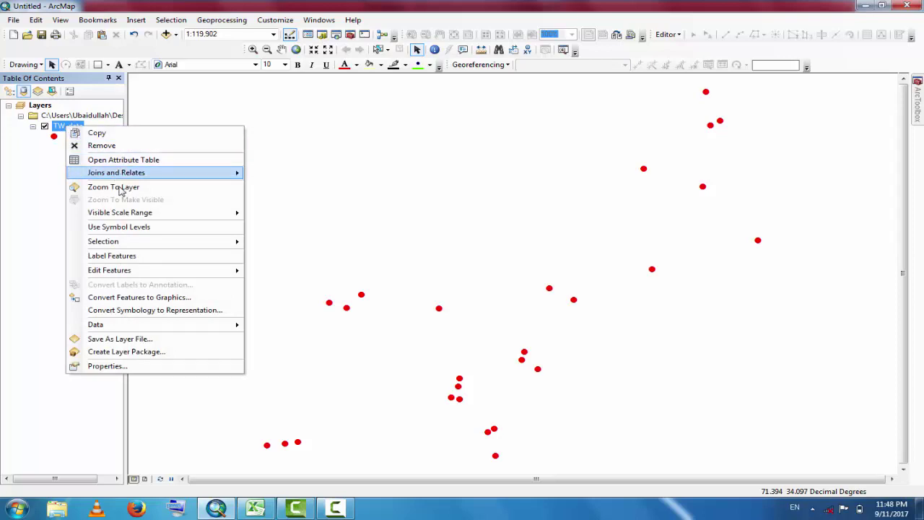
left_click(147, 257)
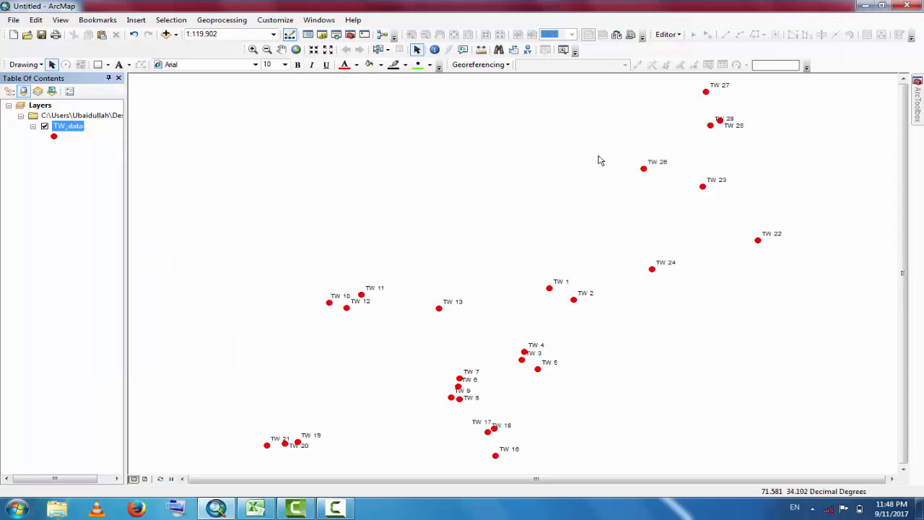